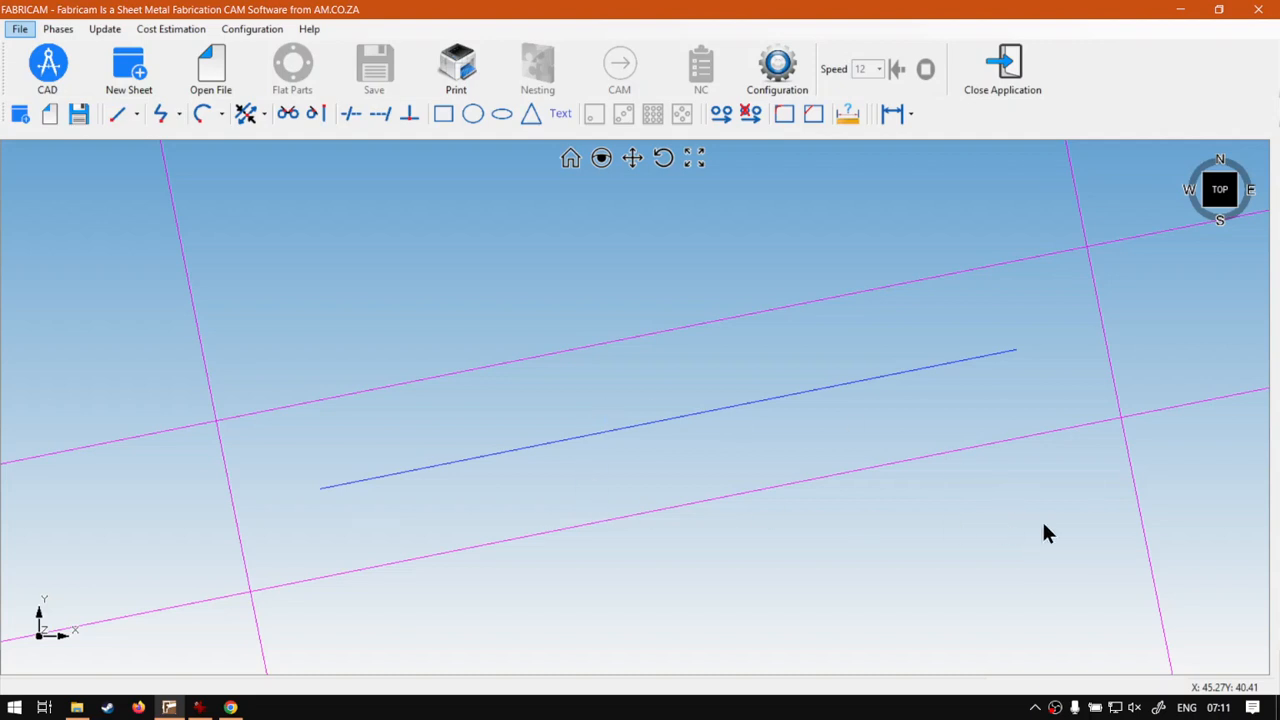
# - Delete all existing geometry and draw a line from X 0, Y 0 to X 100, Y 20 mm
pyautogui.moveTo(1221, 558)
pyautogui.mouseDown()
pyautogui.moveTo(229, 264)
pyautogui.moveTo(160, 232)
pyautogui.mouseUp()
pyautogui.press('Delete')
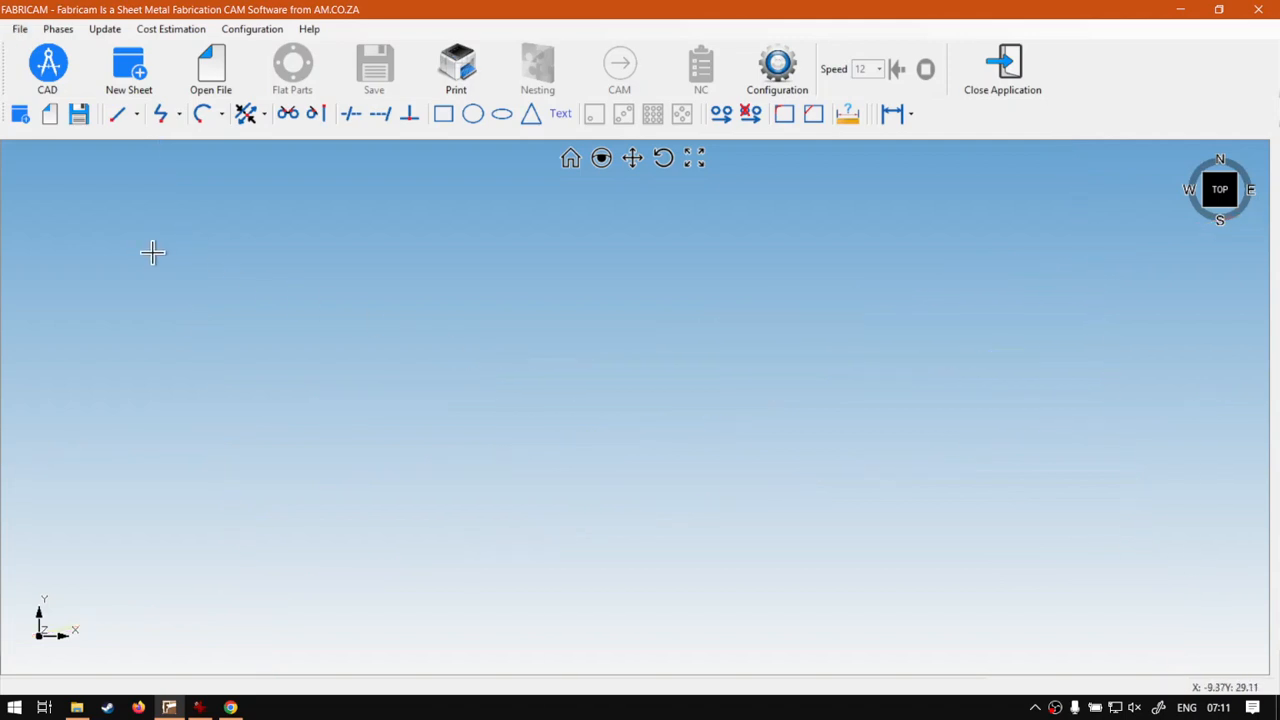
pyautogui.click(118, 115)
pyautogui.click(154, 145)
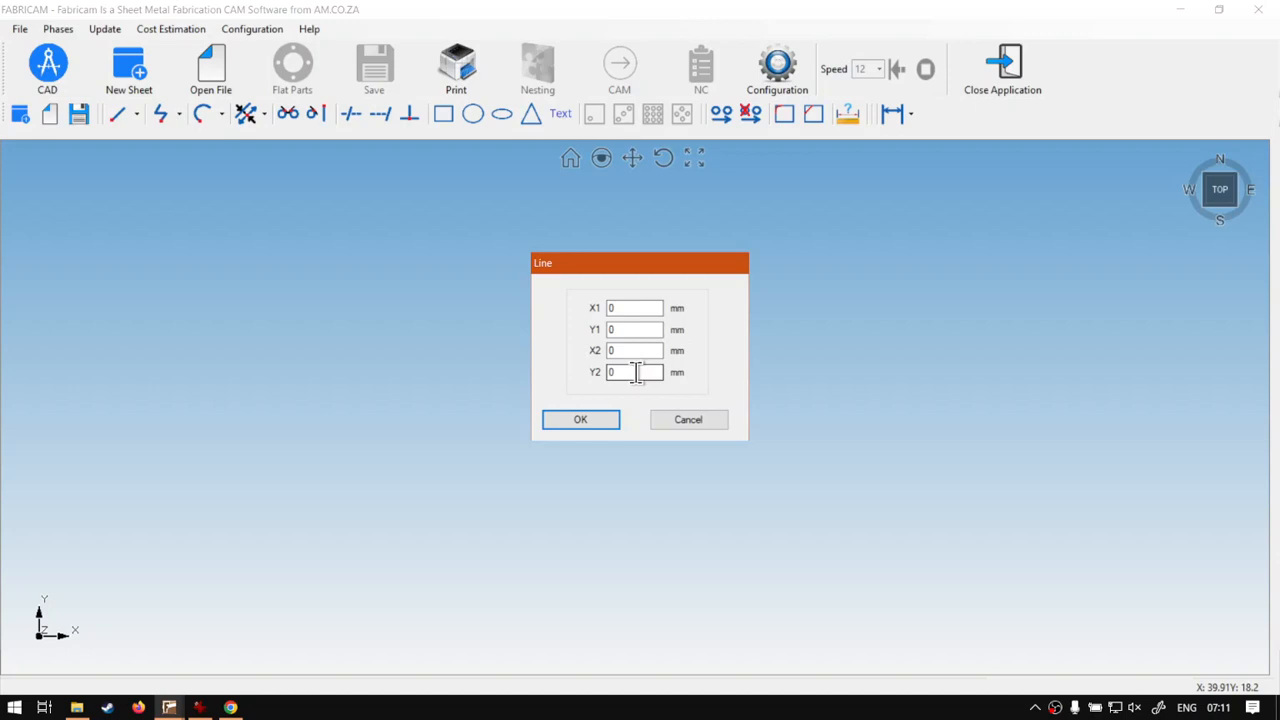
pyautogui.doubleClick(637, 353)
pyautogui.write('100')
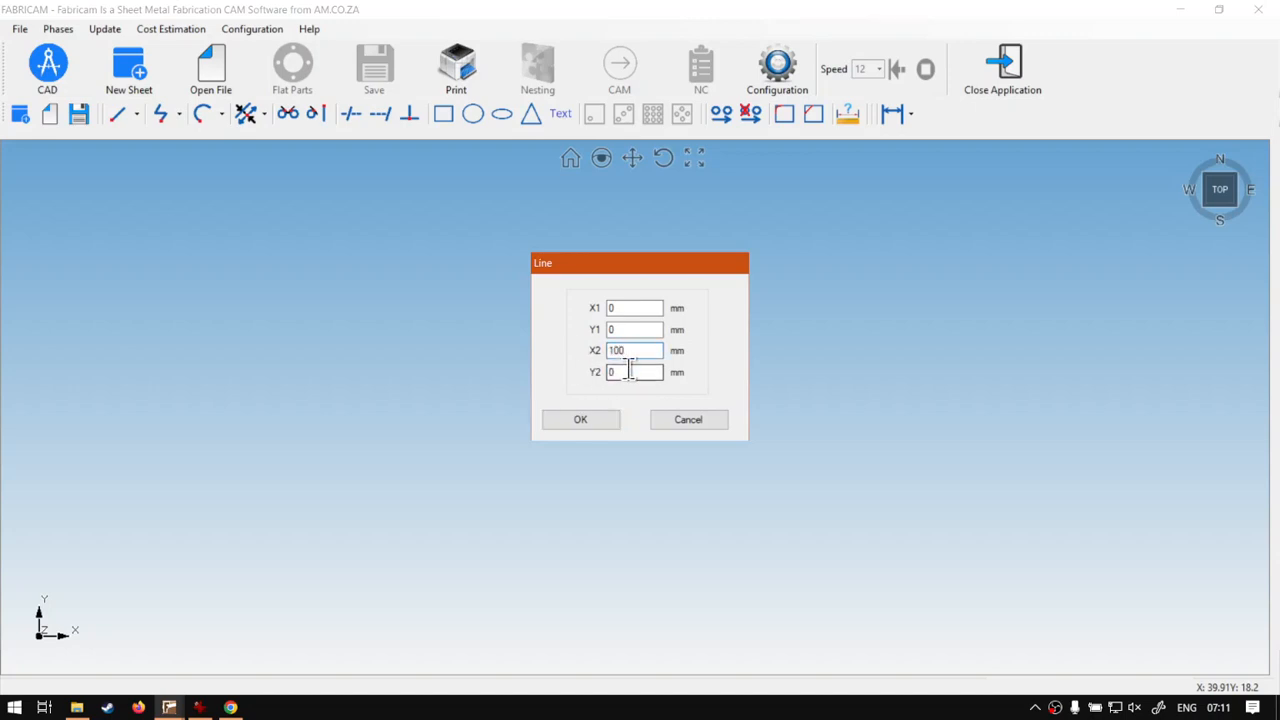
pyautogui.doubleClick(632, 372)
pyautogui.write('2')
pyautogui.click(586, 425)
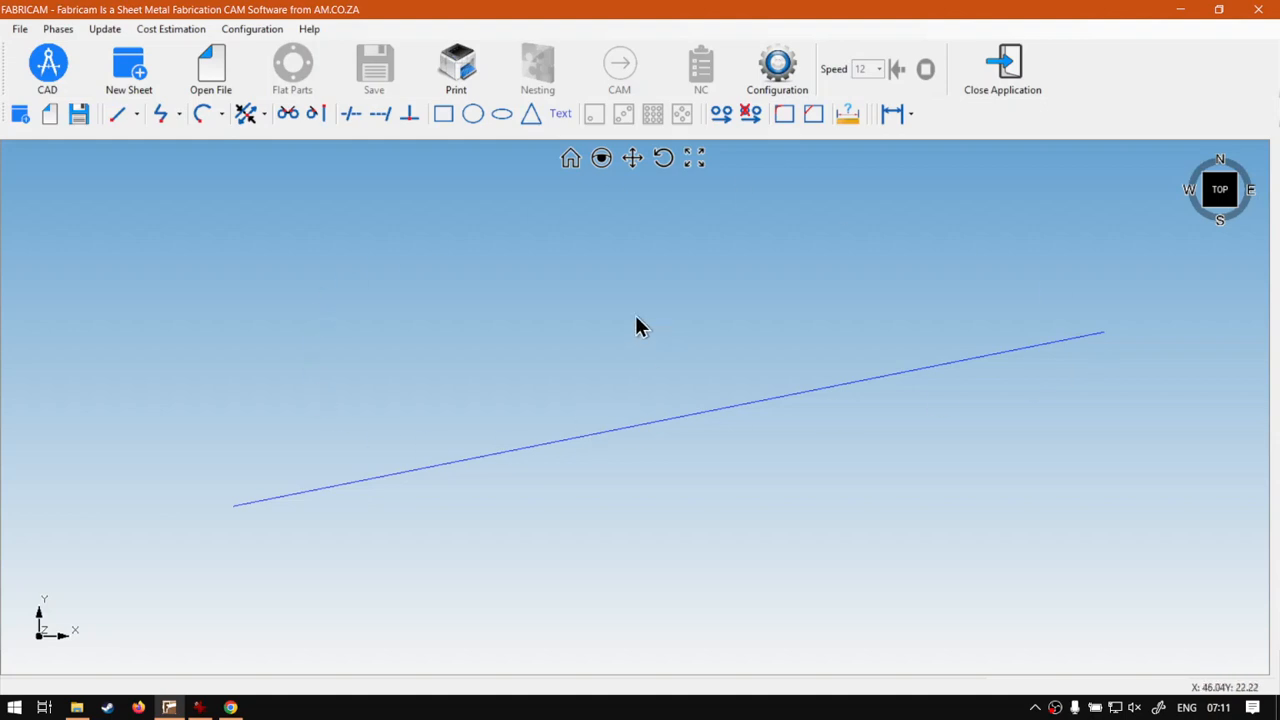
# - Add a perpendicular auxiliary line through the upper end of the blue line
pyautogui.click(523, 444)
pyautogui.click(529, 446)
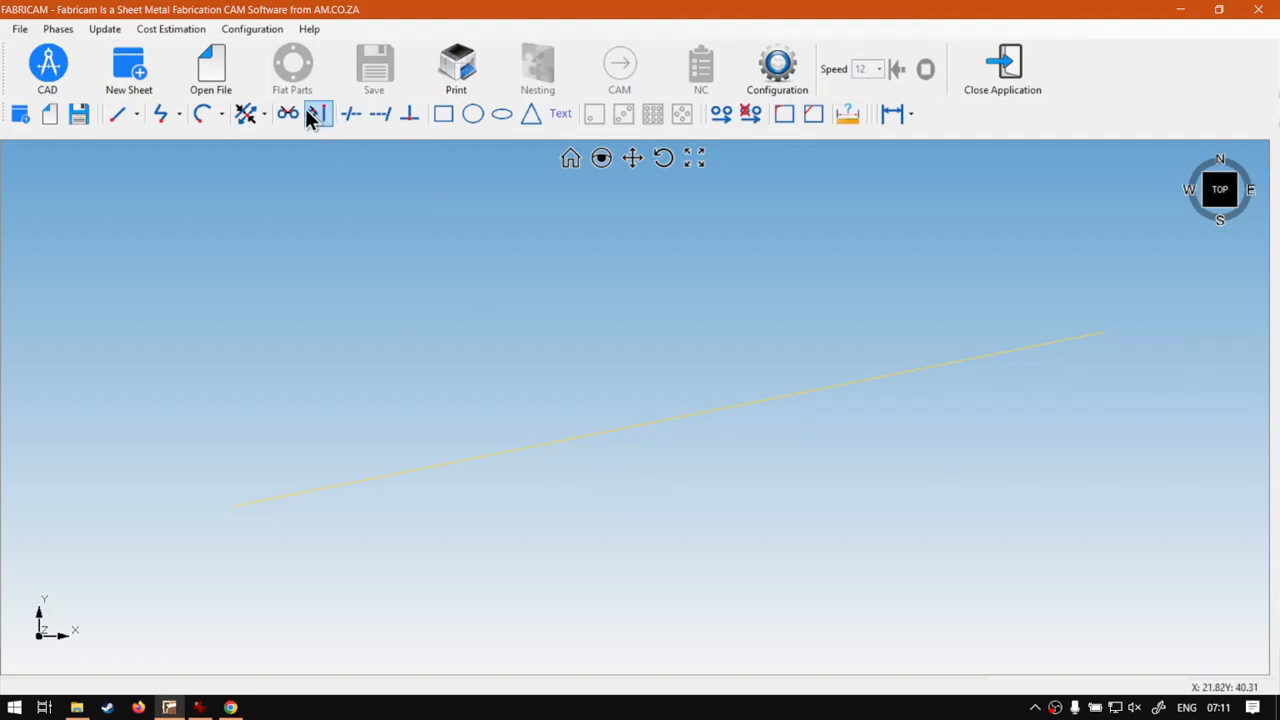
pyautogui.click(245, 115)
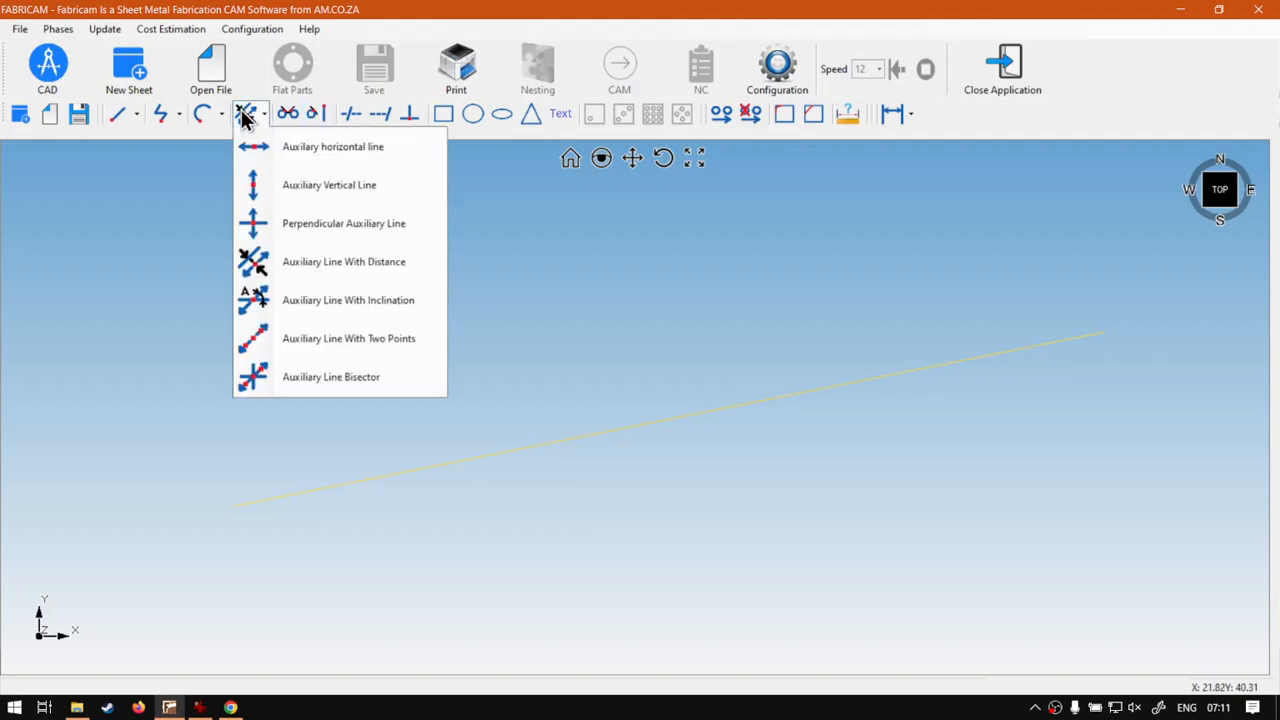
pyautogui.click(363, 224)
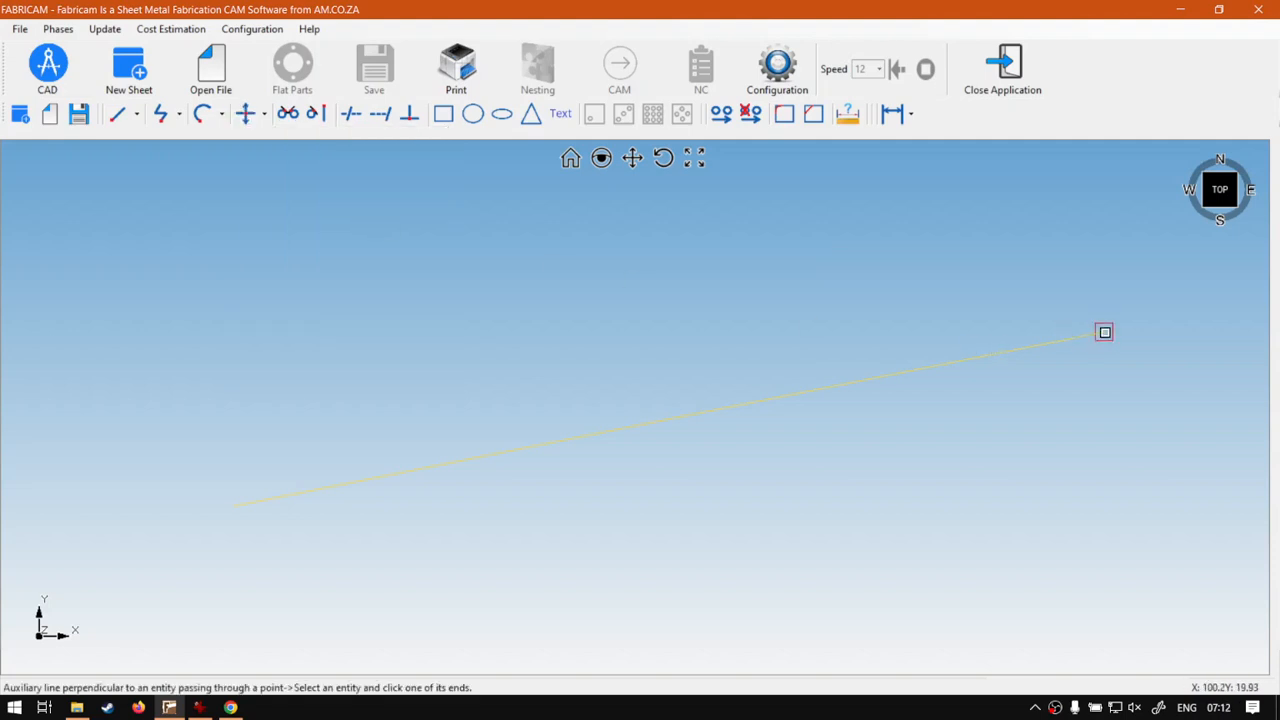
pyautogui.click(1104, 332)
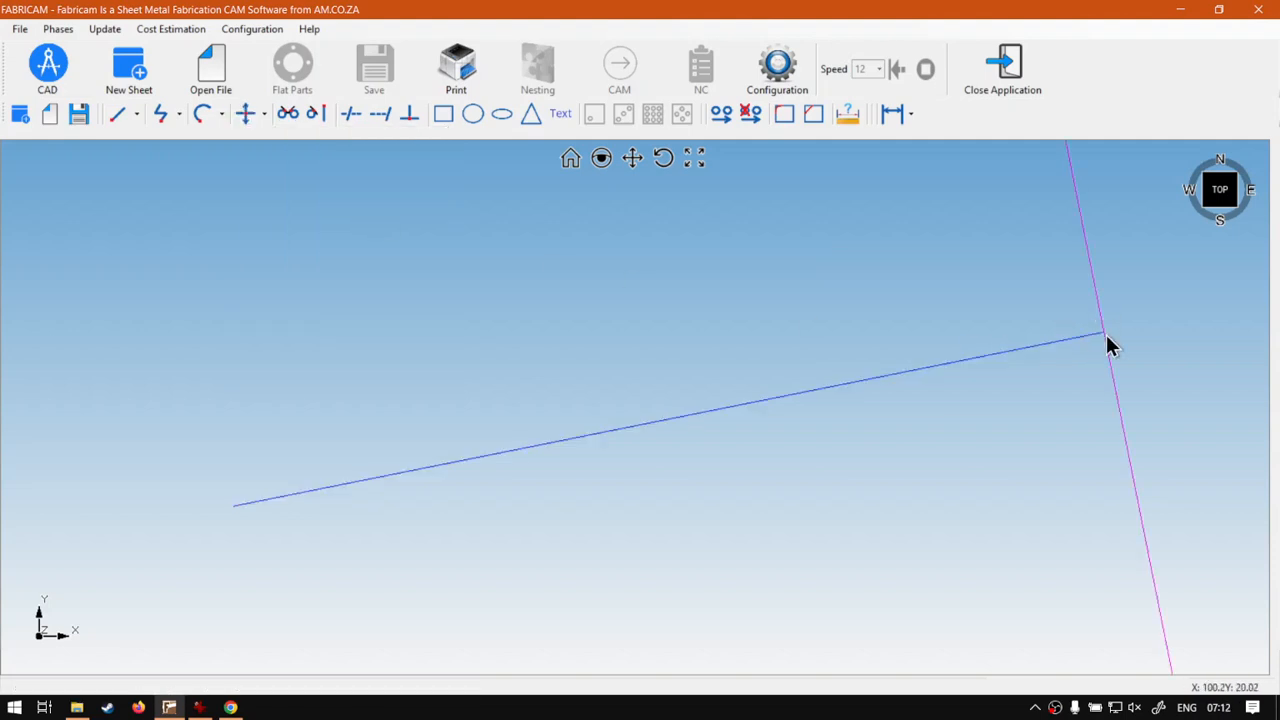
# - Add a perpendicular auxiliary line through the lower end of the blue line
pyautogui.click(266, 113)
pyautogui.click(299, 212)
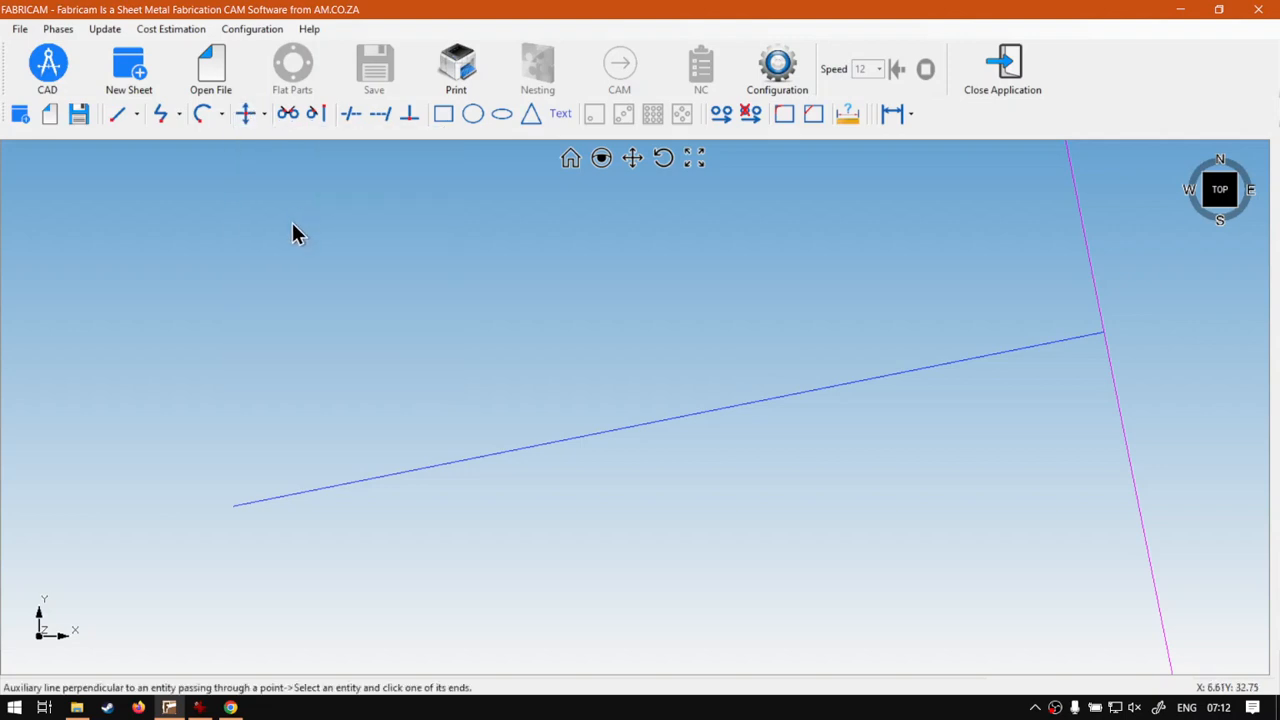
pyautogui.click(375, 475)
pyautogui.click(266, 113)
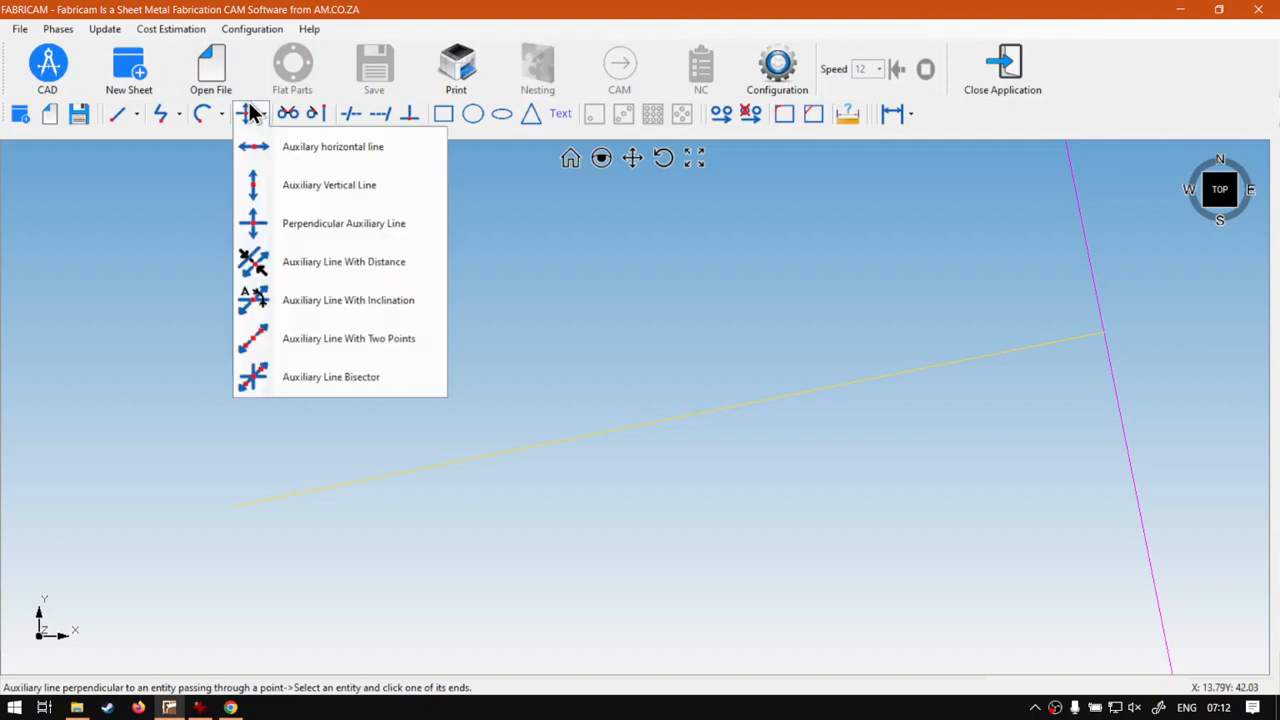
pyautogui.click(320, 228)
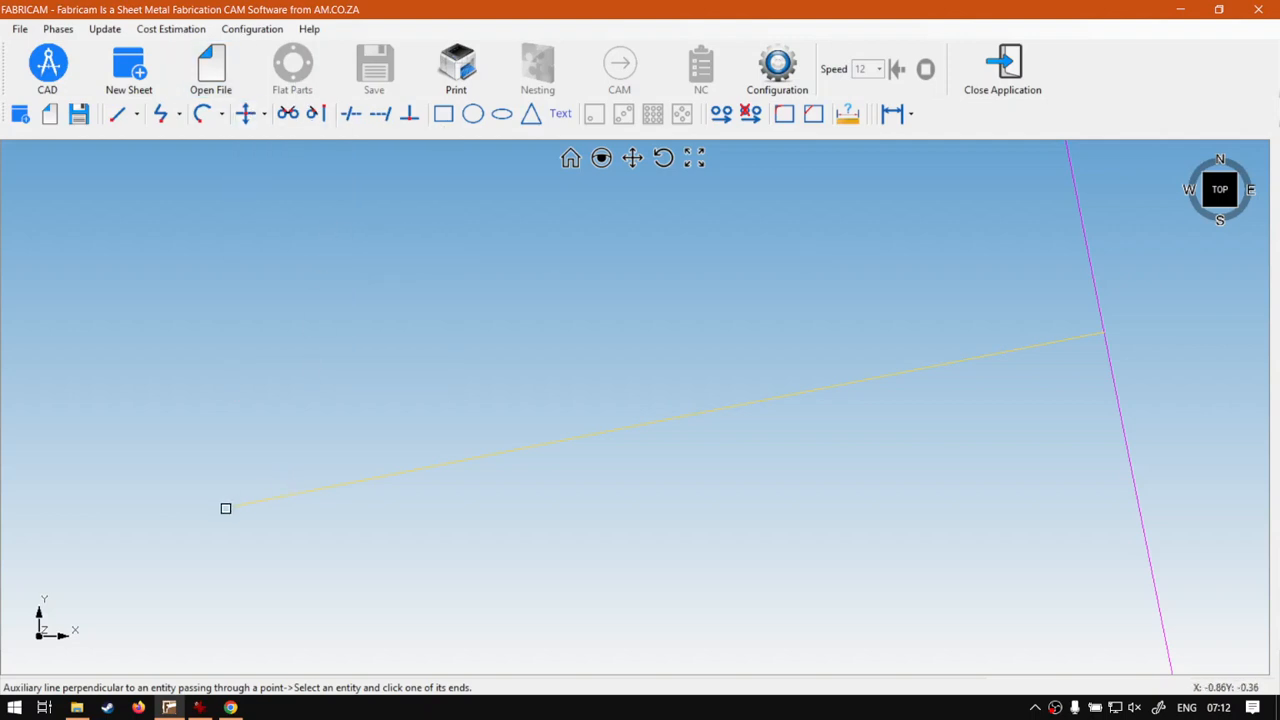
pyautogui.click(233, 505)
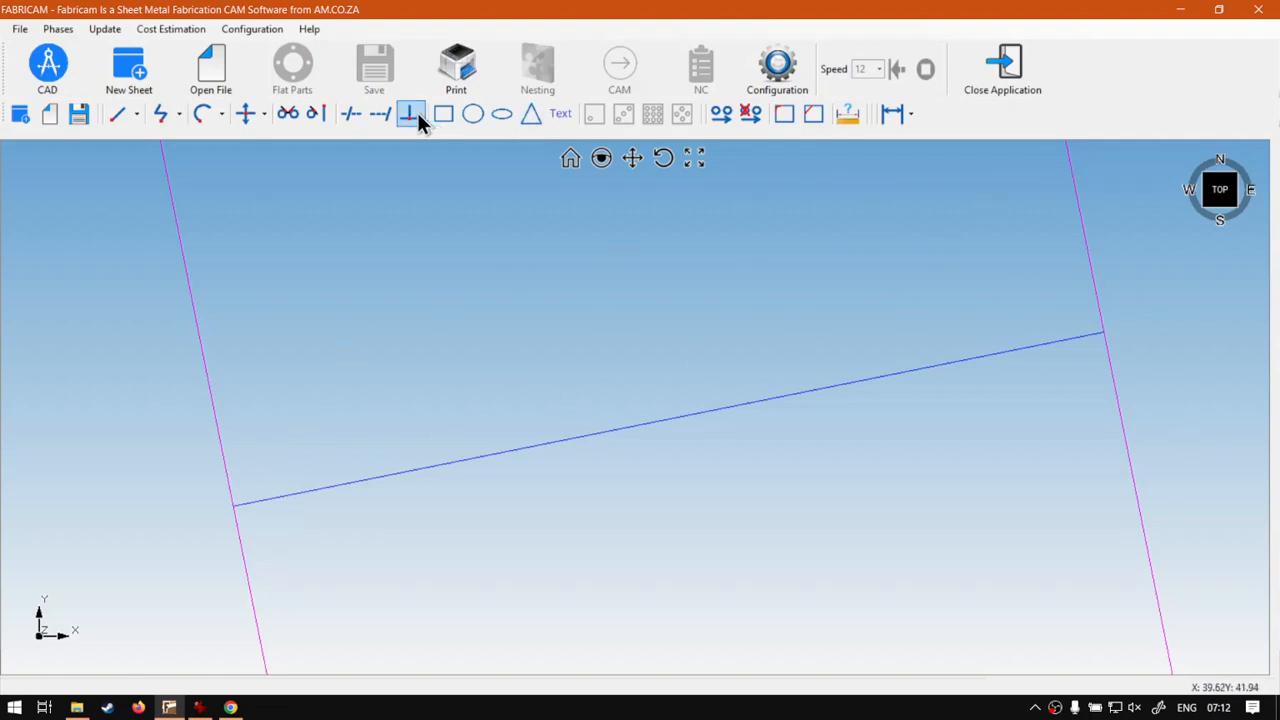
# - Create auxiliary lines parallel to the blue line at a distance of 10 mm, one on each side
pyautogui.click(255, 117)
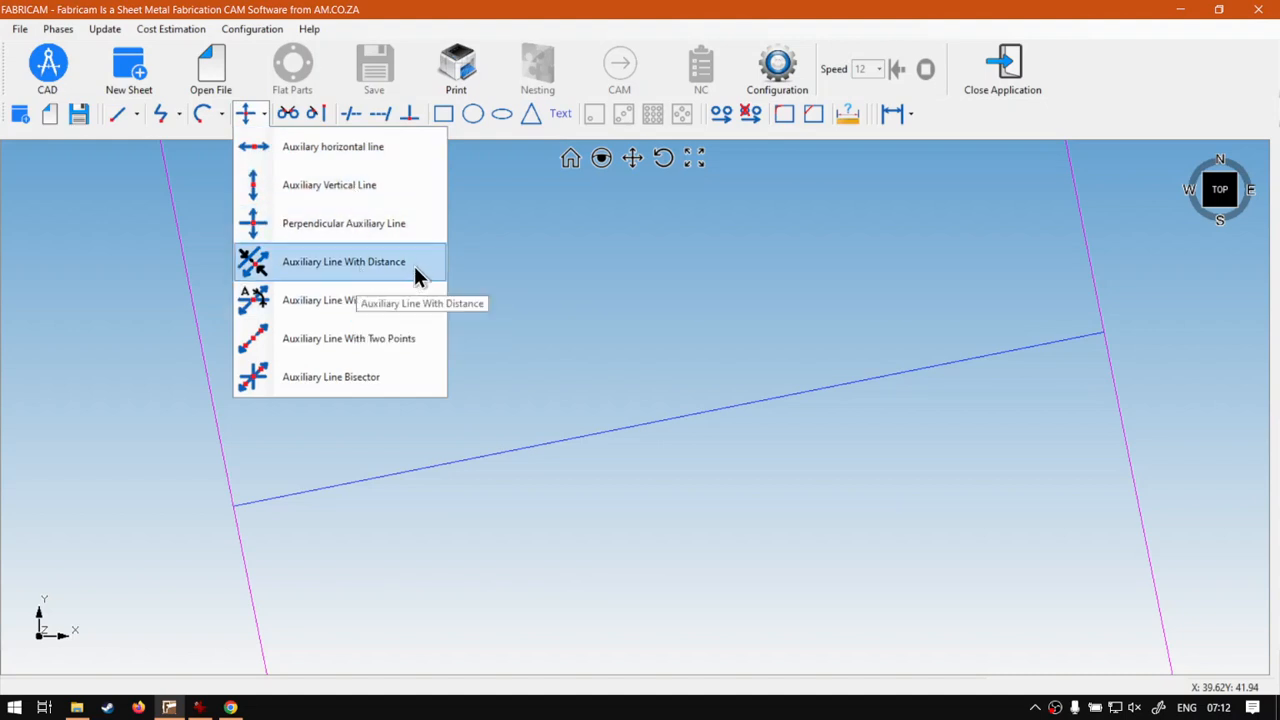
pyautogui.click(414, 266)
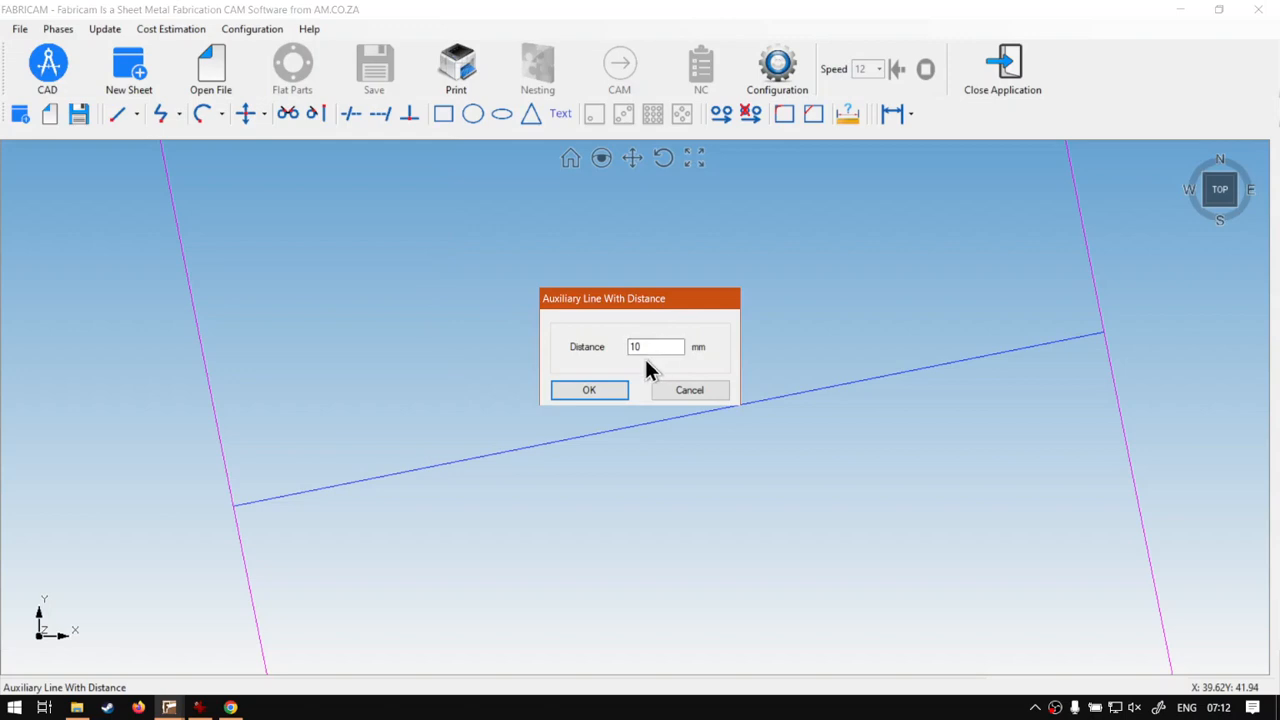
pyautogui.click(609, 393)
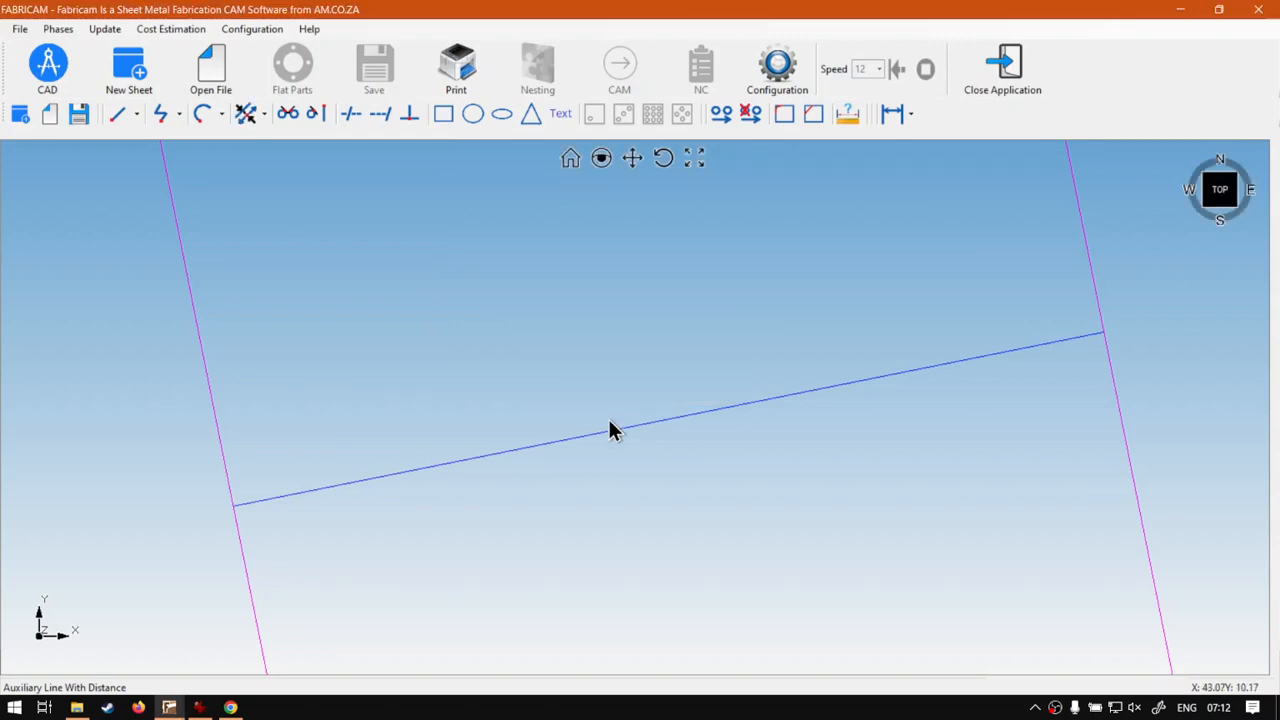
pyautogui.click(610, 423)
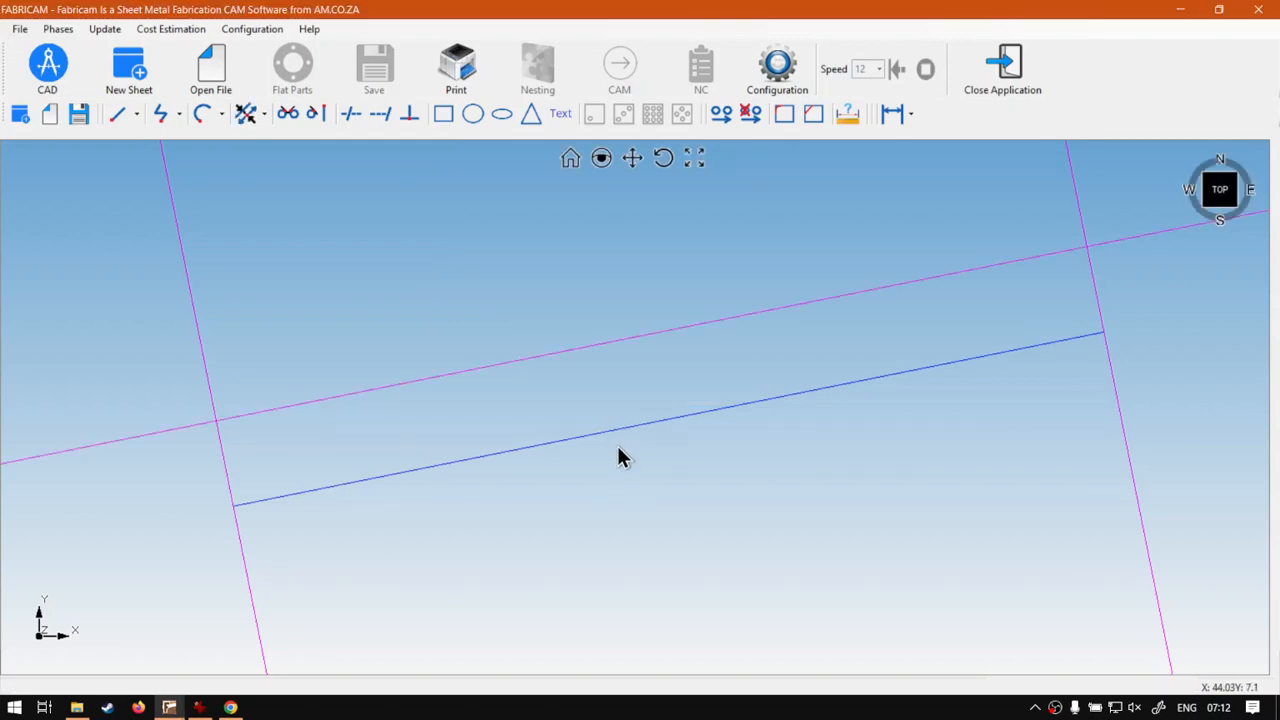
pyautogui.click(618, 449)
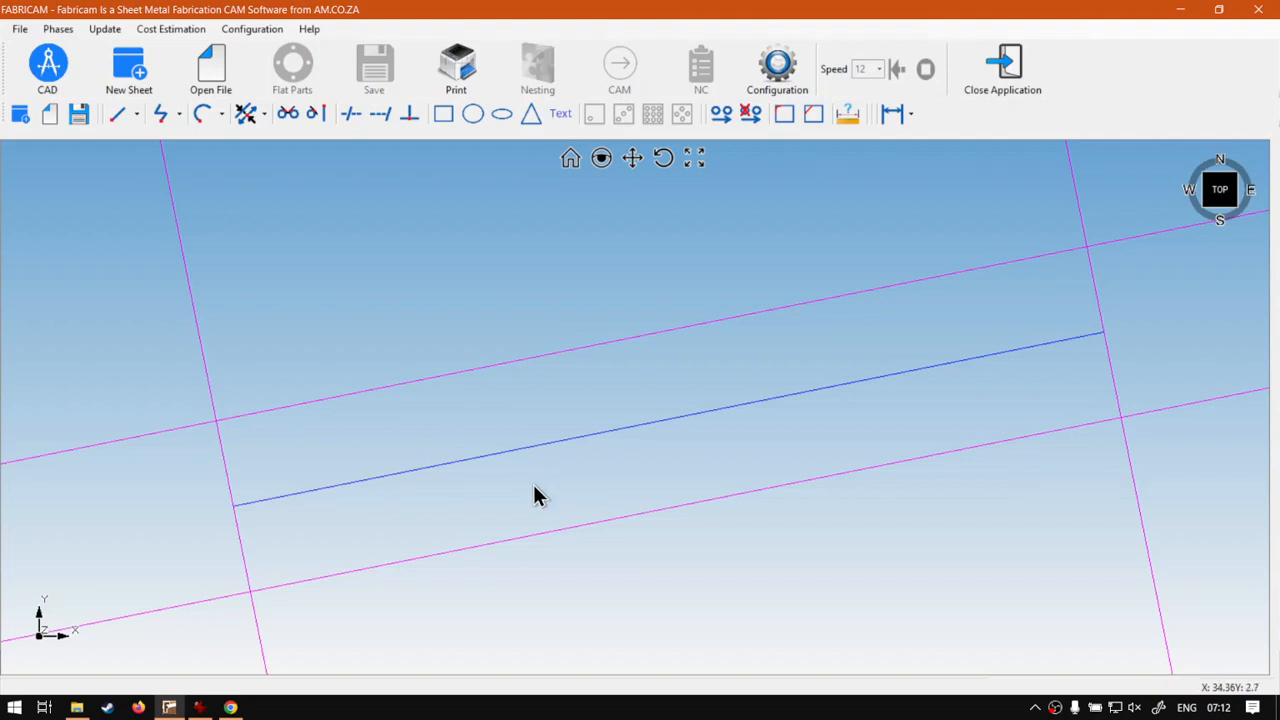
# - Delete the blue line between the auxiliary lines
pyautogui.scroll(-1, 533, 490)
pyautogui.scroll(1, 530, 480)
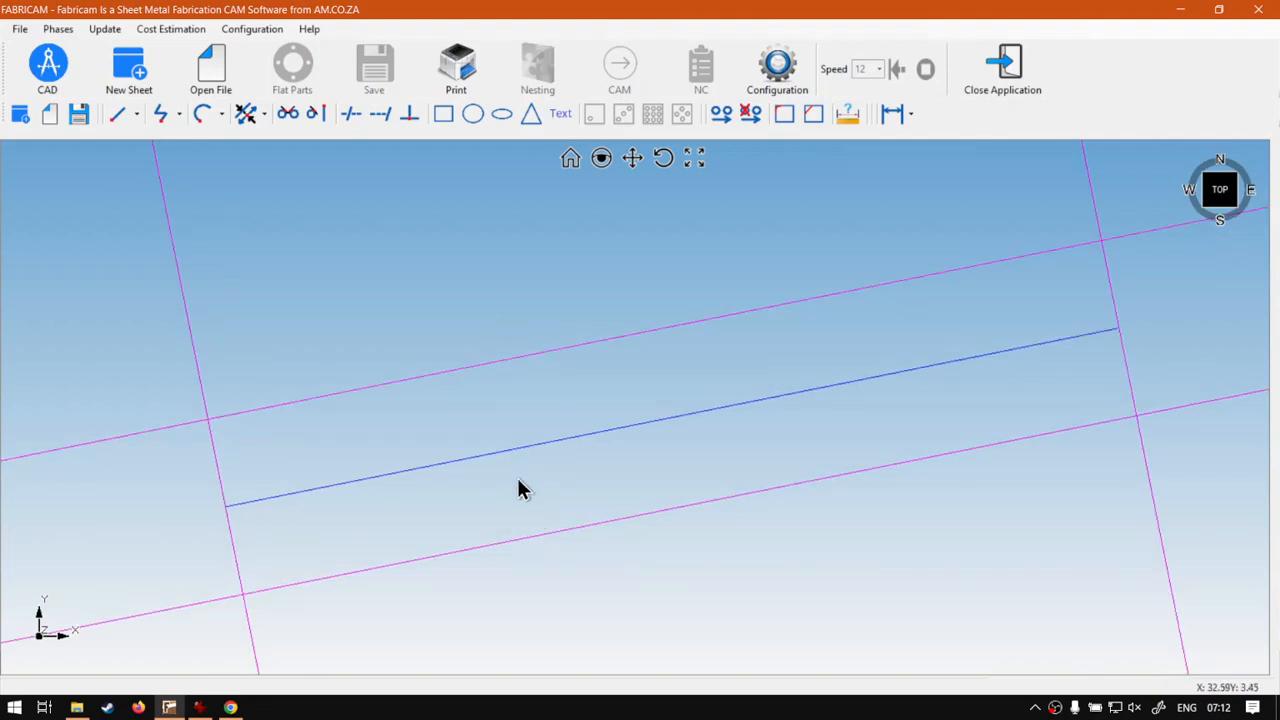
pyautogui.click(504, 450)
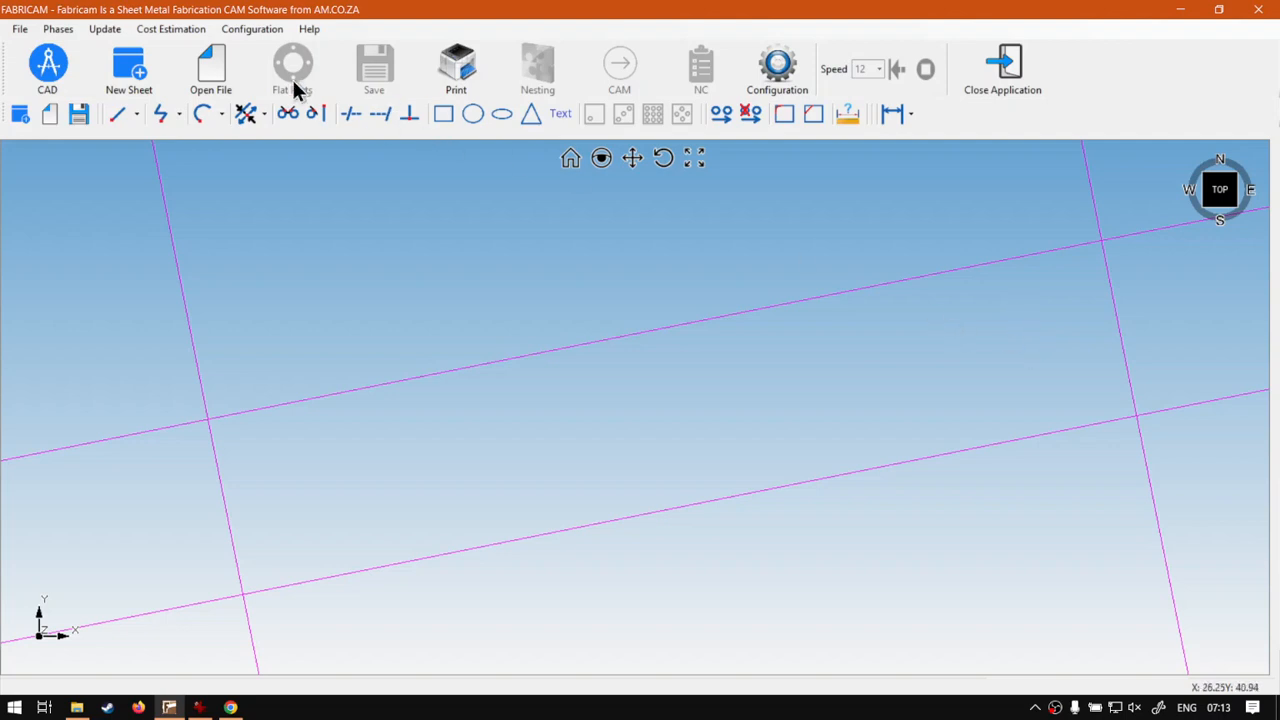
# - Draw a line by coordinates from X 10, Y 2 to X 90, Y 18 mm between the auxiliary lines
pyautogui.click(126, 114)
pyautogui.click(157, 138)
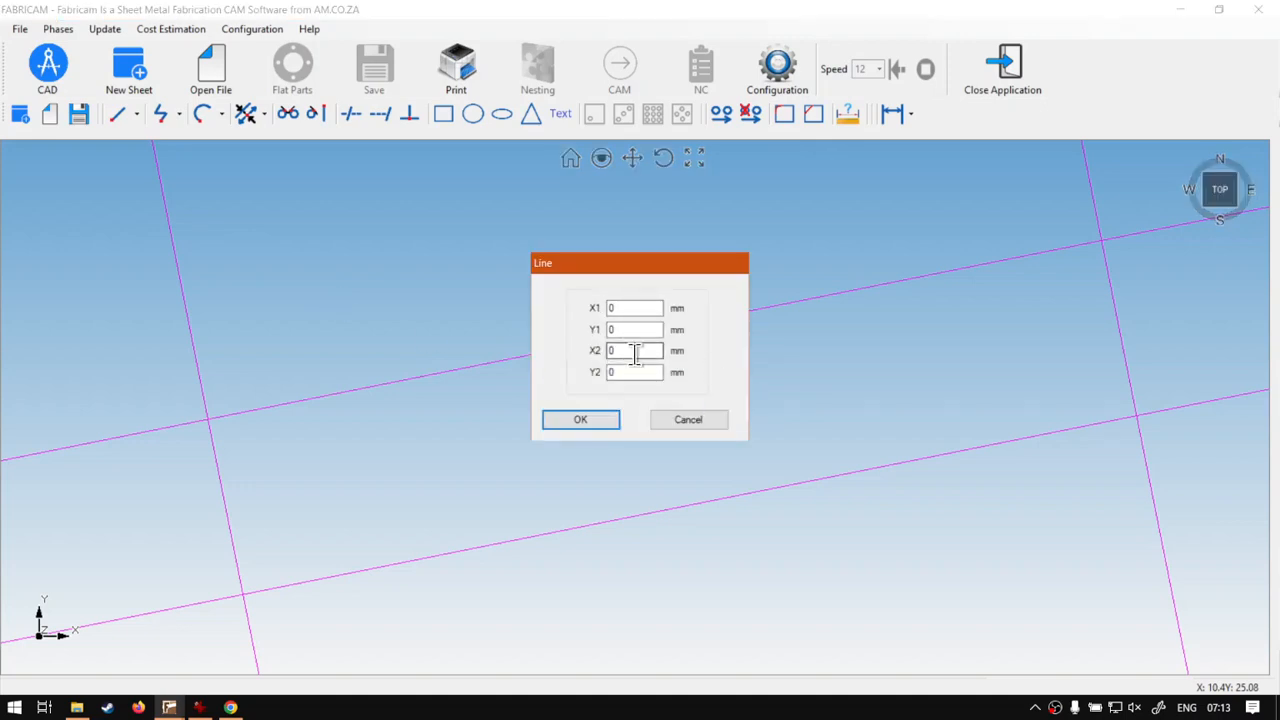
pyautogui.doubleClick(636, 351)
pyautogui.write('100')
pyautogui.doubleClick(628, 372)
pyautogui.write('2')
pyautogui.doubleClick(630, 308)
pyautogui.write('10')
pyautogui.doubleClick(647, 329)
pyautogui.write('2')
pyautogui.doubleClick(645, 351)
pyautogui.write('90')
pyautogui.doubleClick(643, 373)
pyautogui.write('18')
pyautogui.click(596, 419)
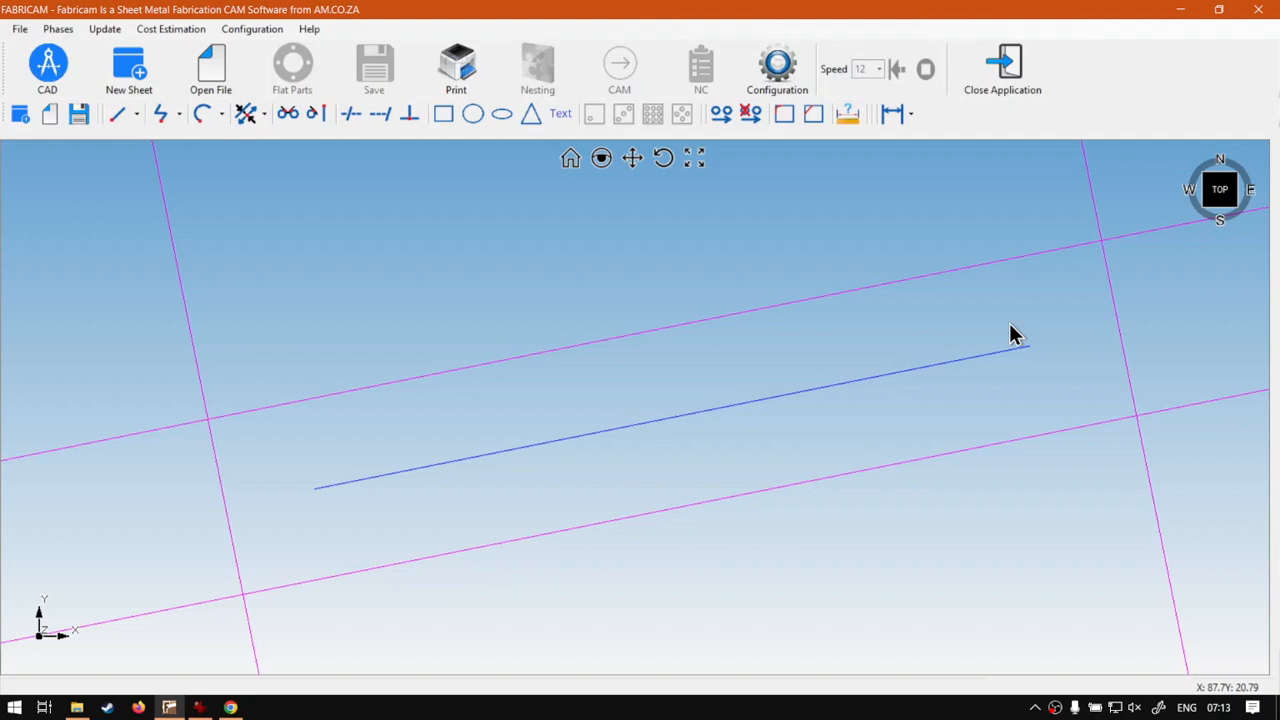
# - Switch to Chrome to view the softwaretraining.co.za training videos page
pyautogui.click(252, 114)
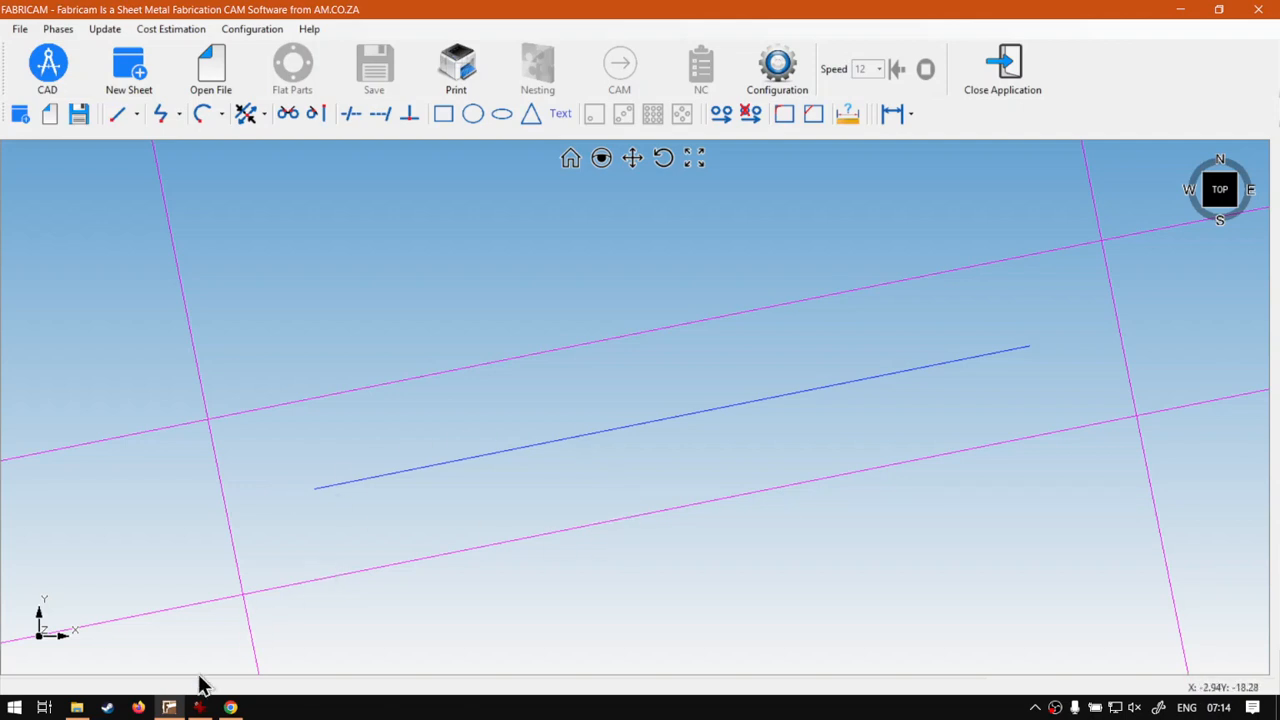
pyautogui.click(230, 707)
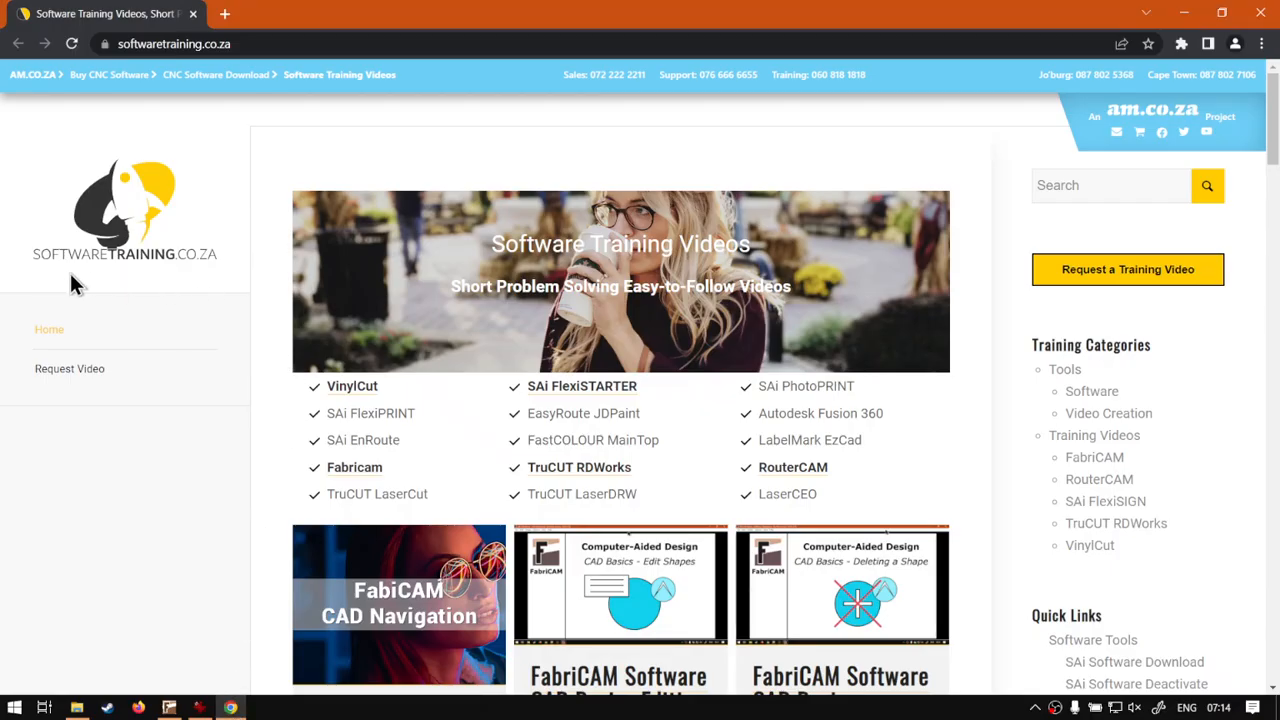